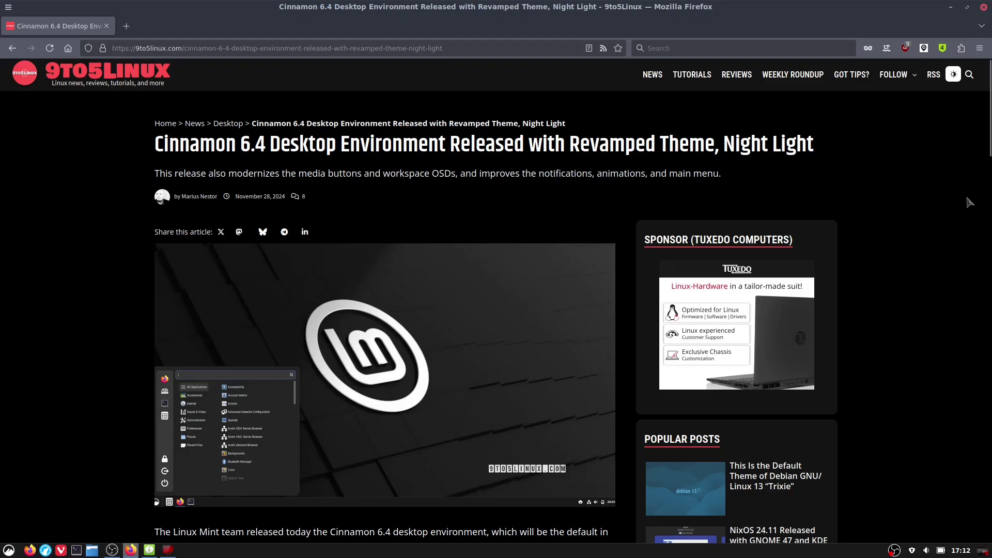
Step: Bring up System Info showing EndeavourOS, Cinnamon 6.4.0 and kernel 6.12.1-arch1-1
click(150, 550)
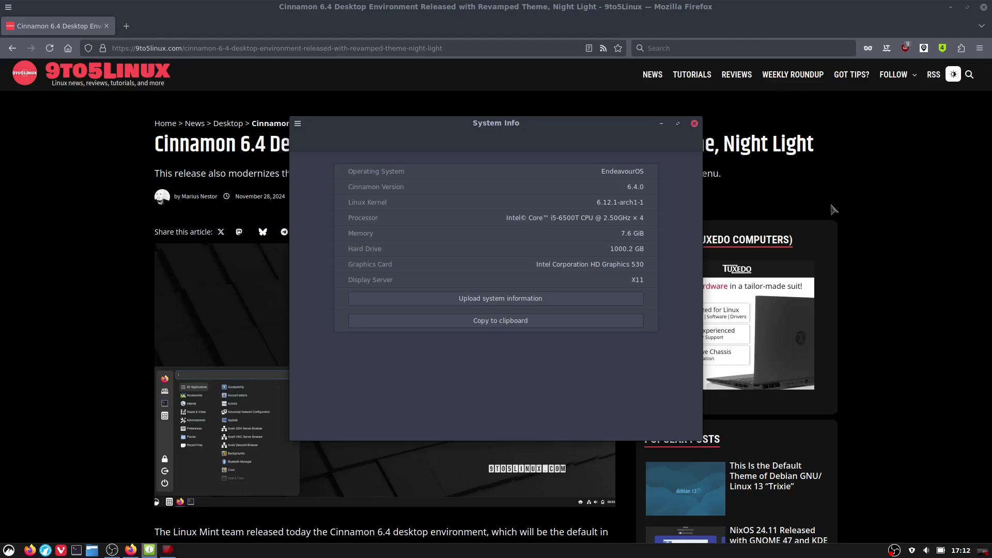
Step: Hide System Info, read down to the new-theme screenshot, and open the calendar applet
click(663, 124)
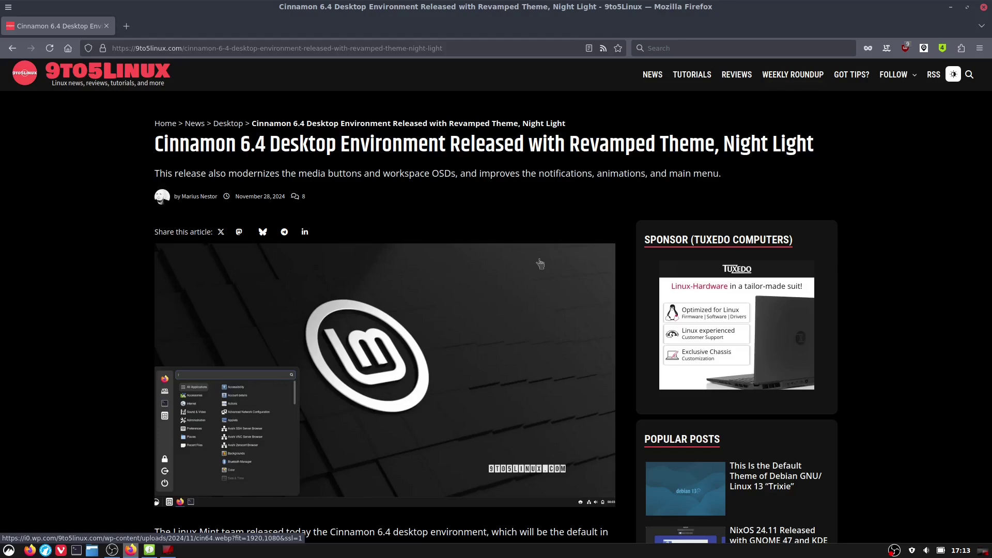
scroll(553, 235, down, 5)
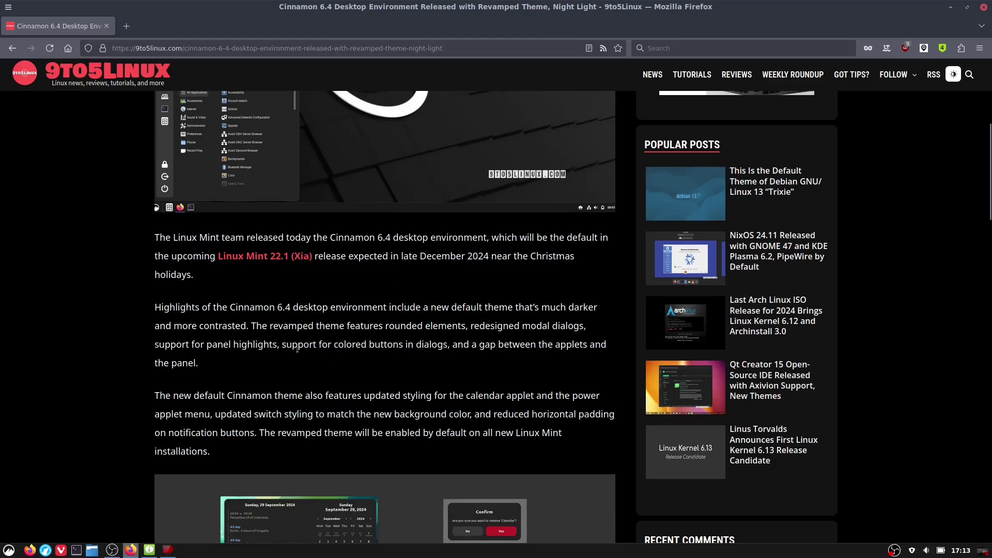
scroll(453, 392, down, 2)
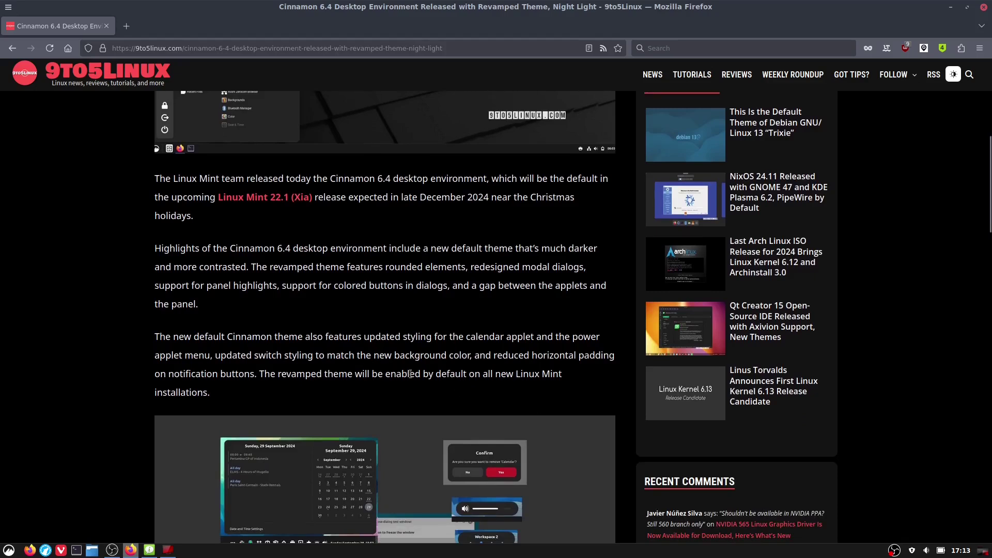
scroll(324, 355, down, 2)
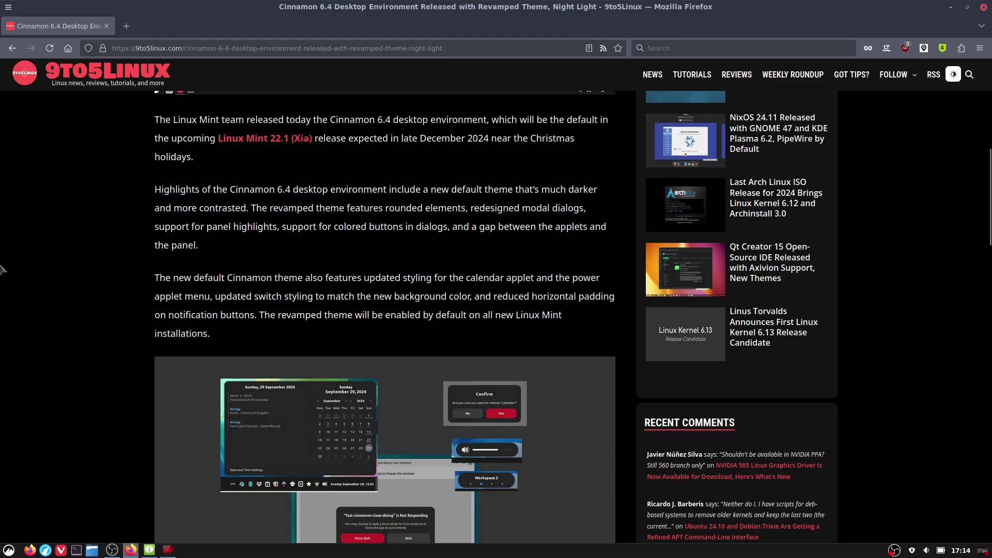
scroll(209, 204, down, 3)
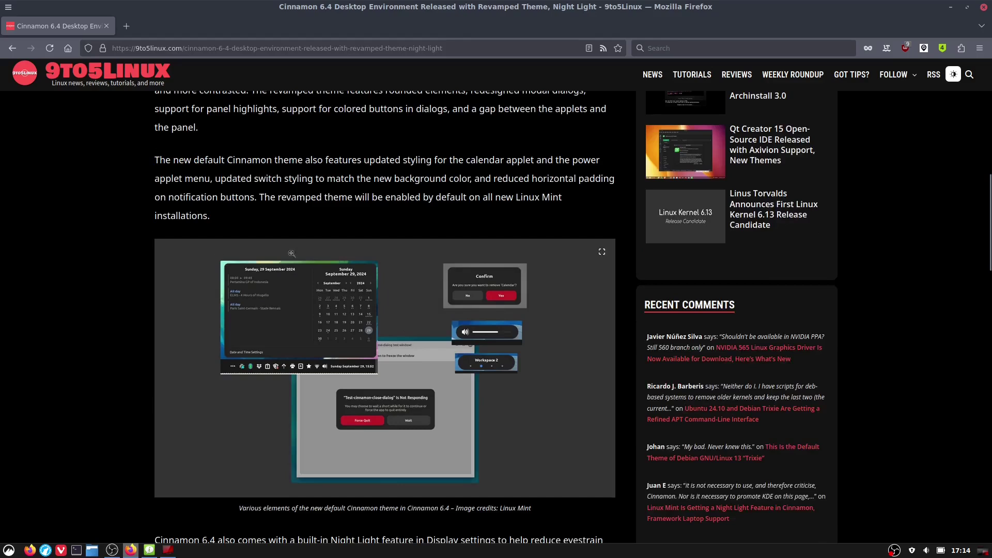
click(960, 550)
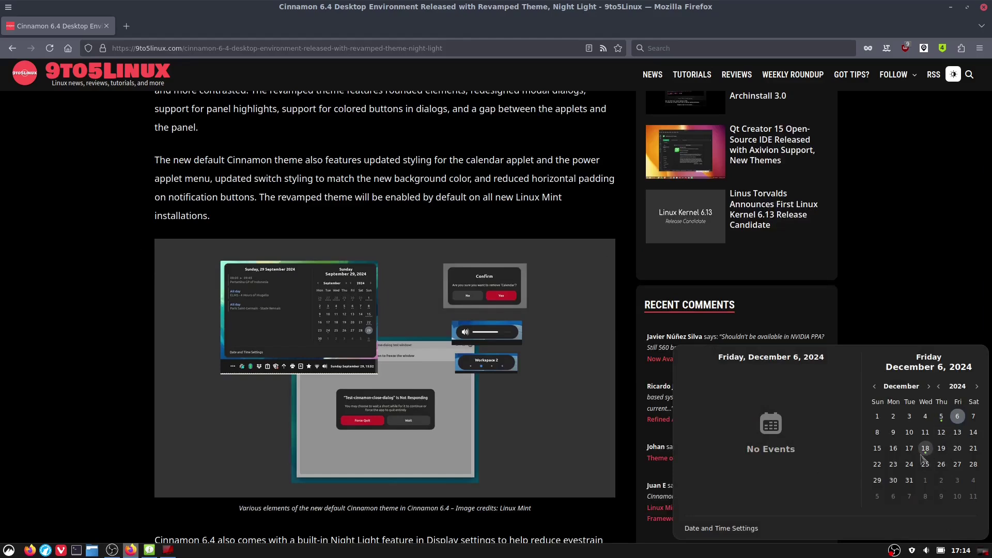
click(566, 456)
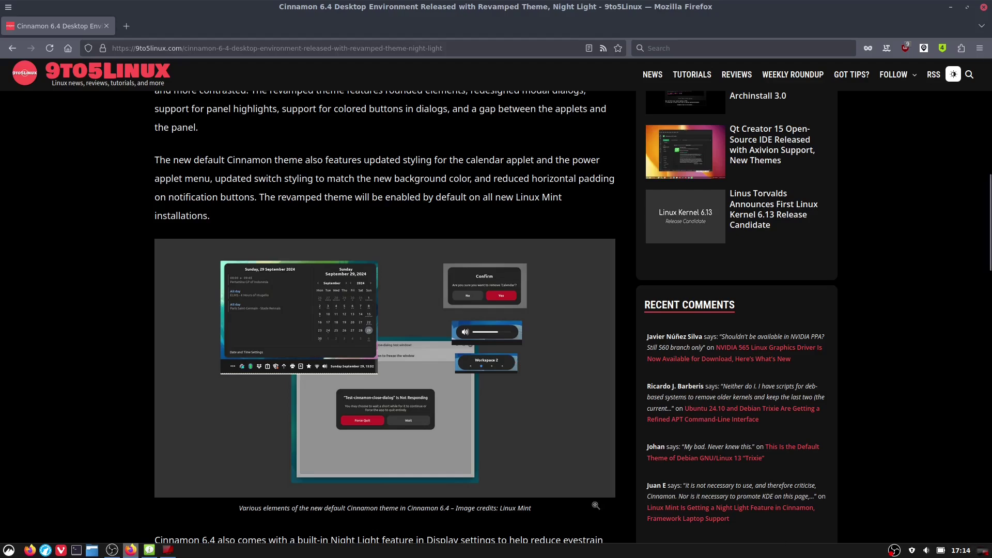
key(XF86AudioRaiseVolume)
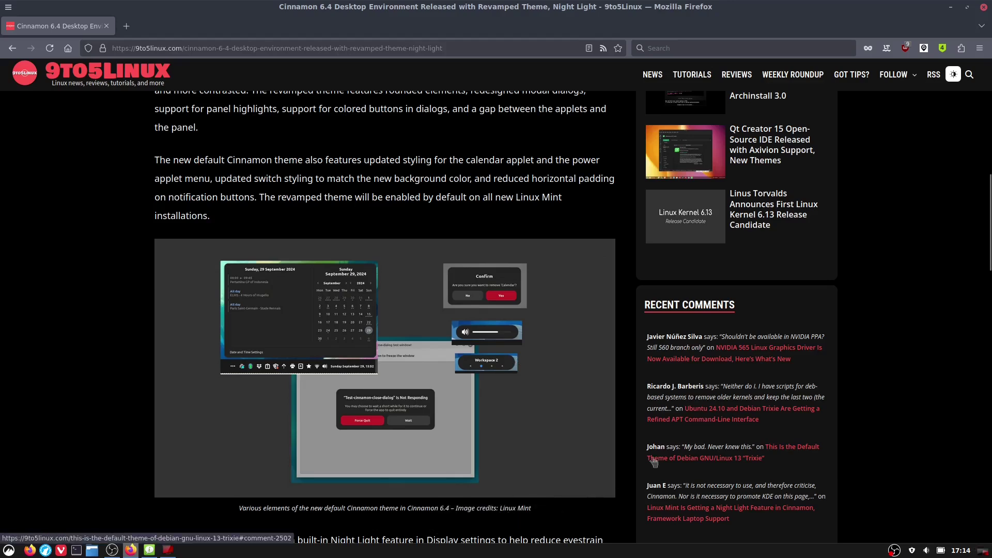
key(ctrl+alt+Right)
key(ctrl+alt+Left)
key(ctrl+alt+Right)
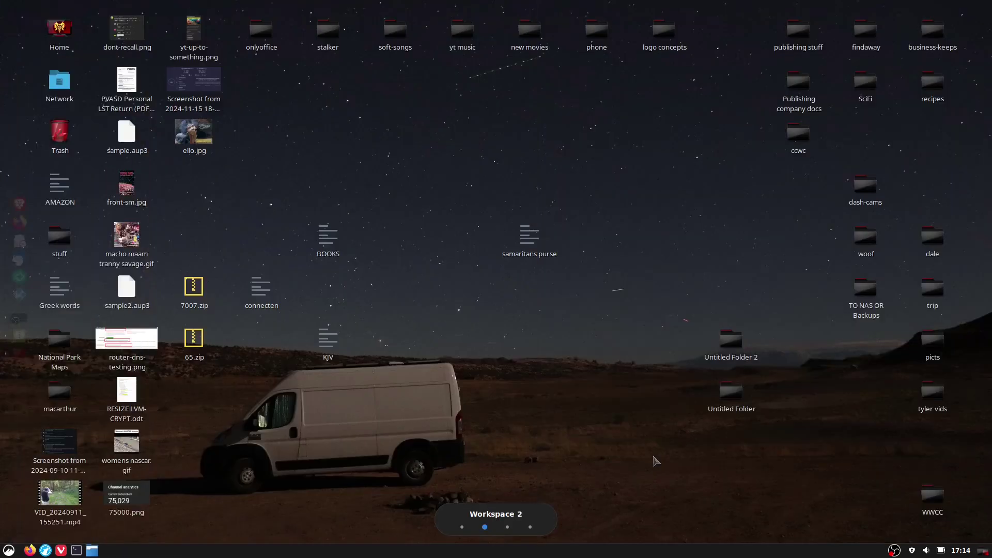
key(ctrl+alt+Right)
key(ctrl+alt+Left)
key(ctrl+alt+Left)
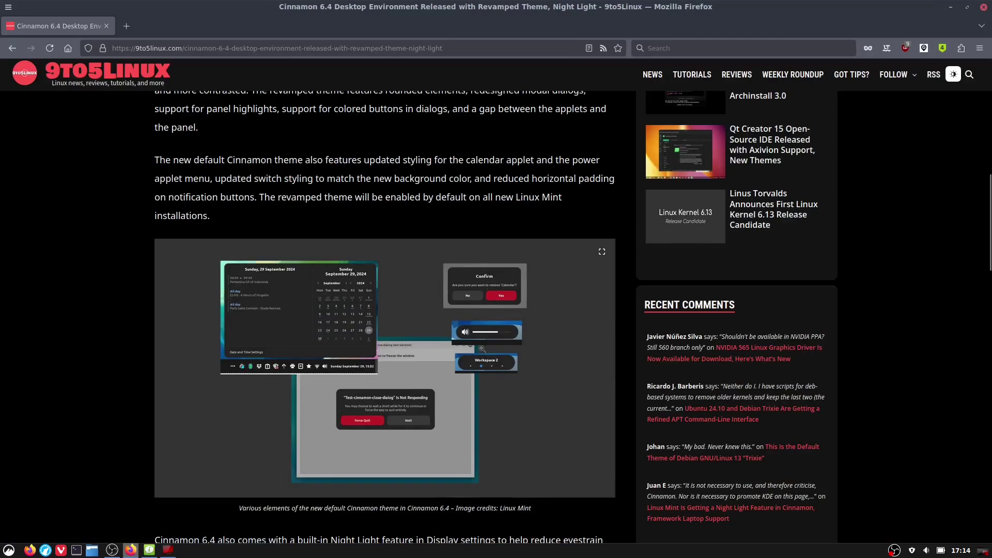
click(9, 549)
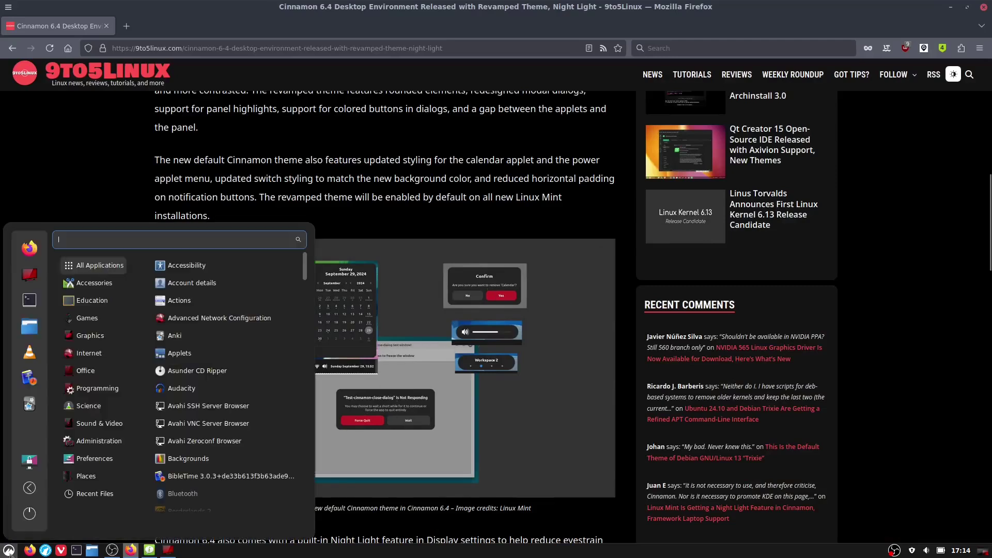
Step: Preview the Log Out prompt, then read on to the Night Light and Power Profile paragraphs
click(31, 488)
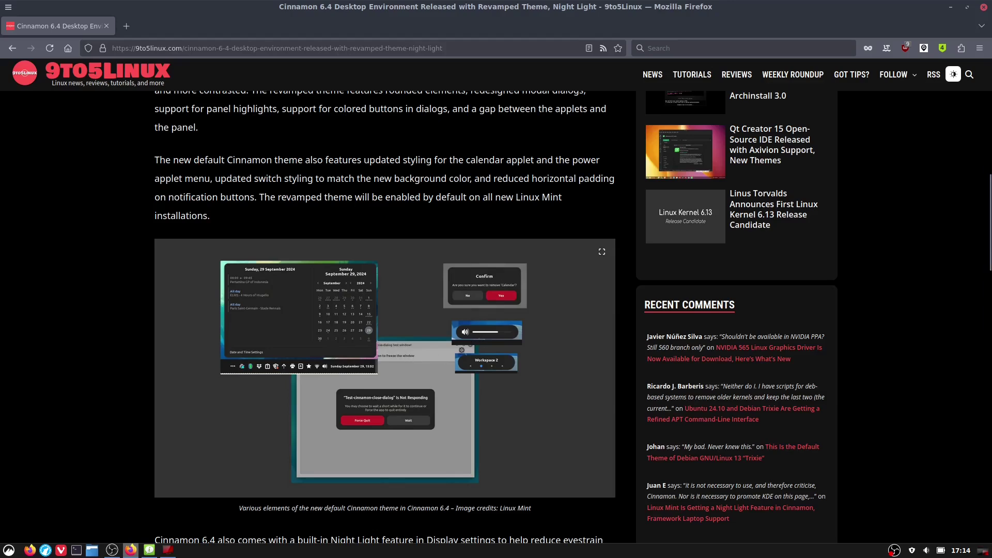
scroll(471, 332, down, 5)
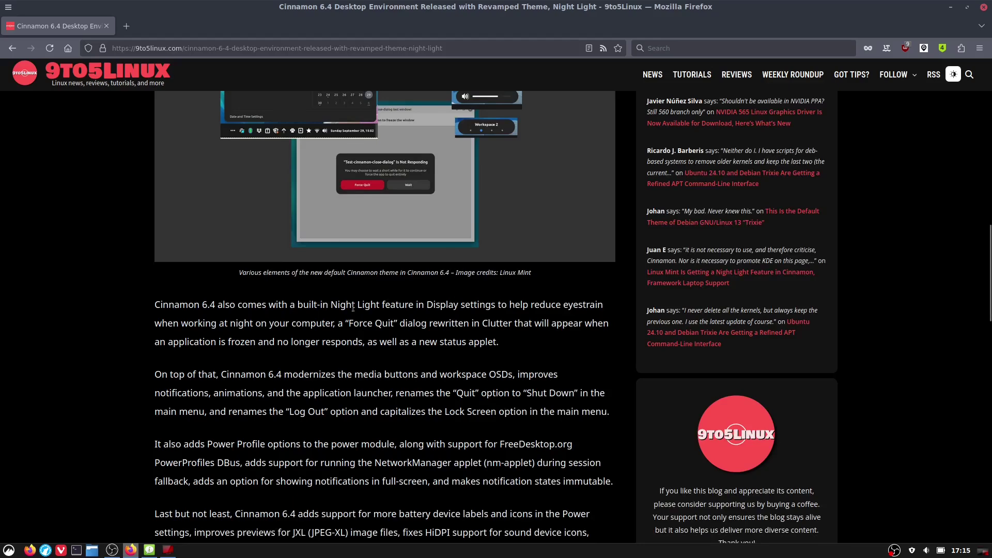
scroll(382, 315, up, 2)
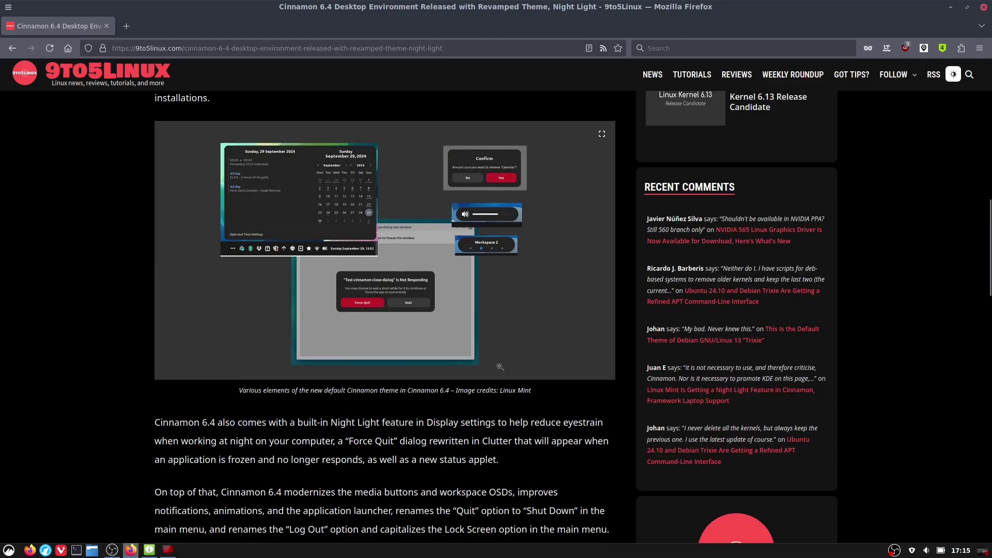
scroll(517, 346, down, 3)
scroll(518, 349, down, 1)
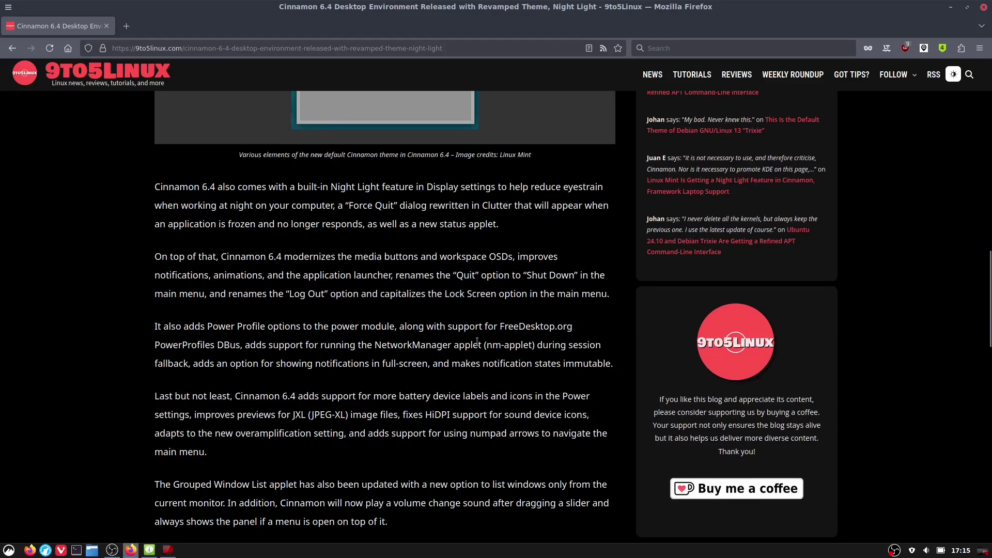
Step: Launch Power Management via the 'pol' search, check its Batteries and Power pages, then close it
click(9, 549)
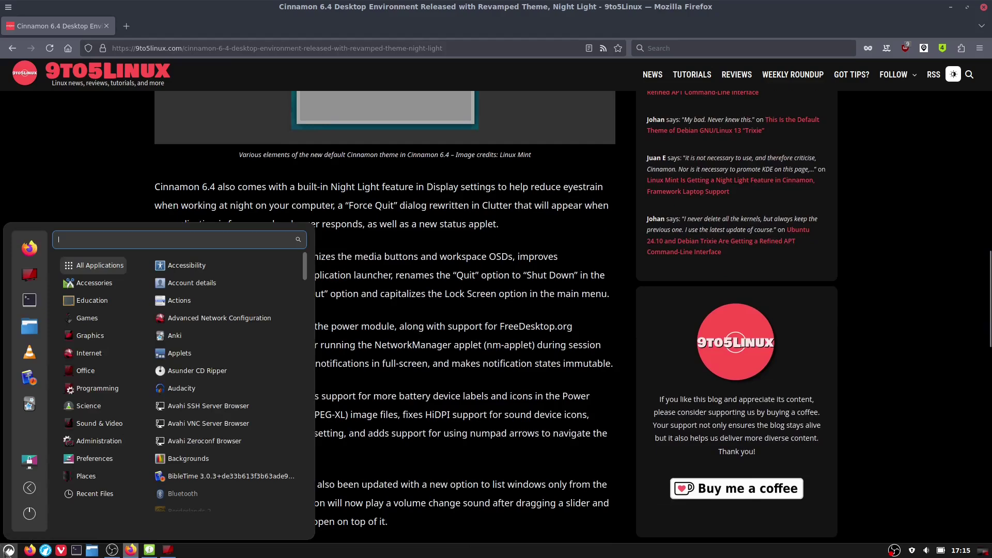
text(pol)
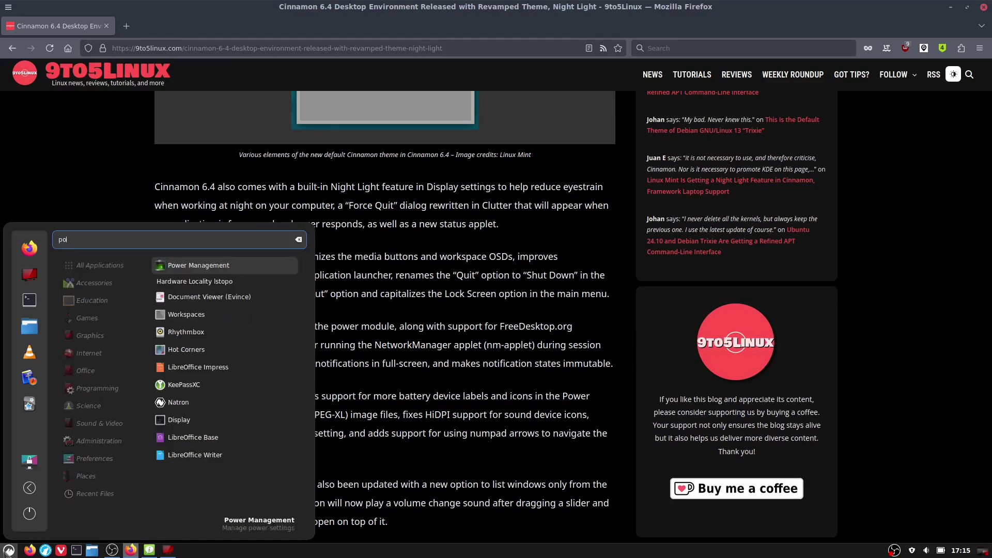
click(222, 269)
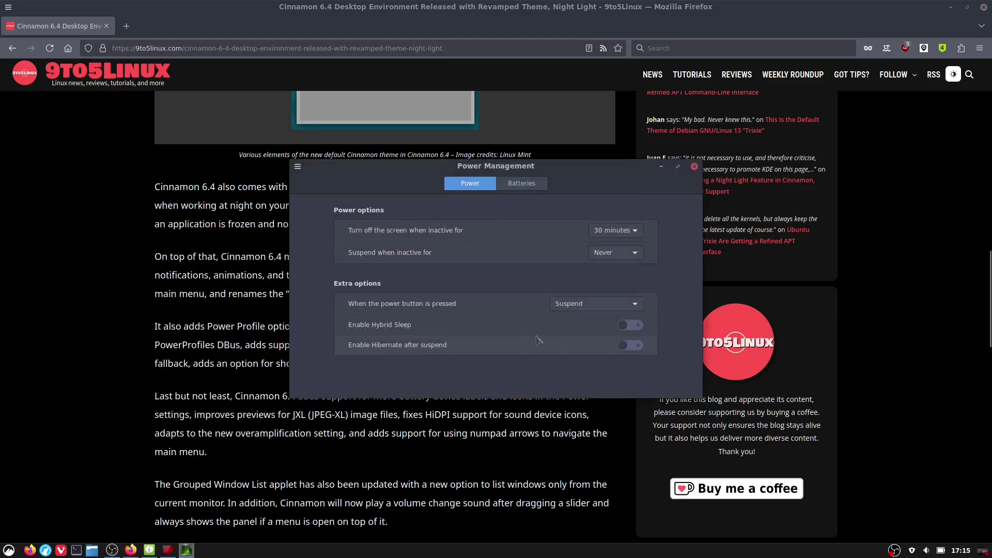
click(531, 189)
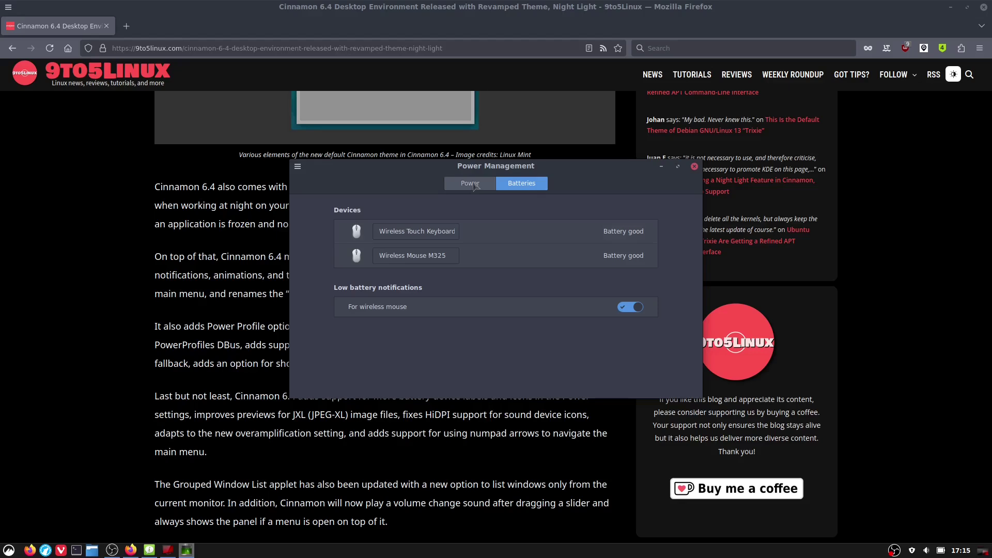
click(471, 185)
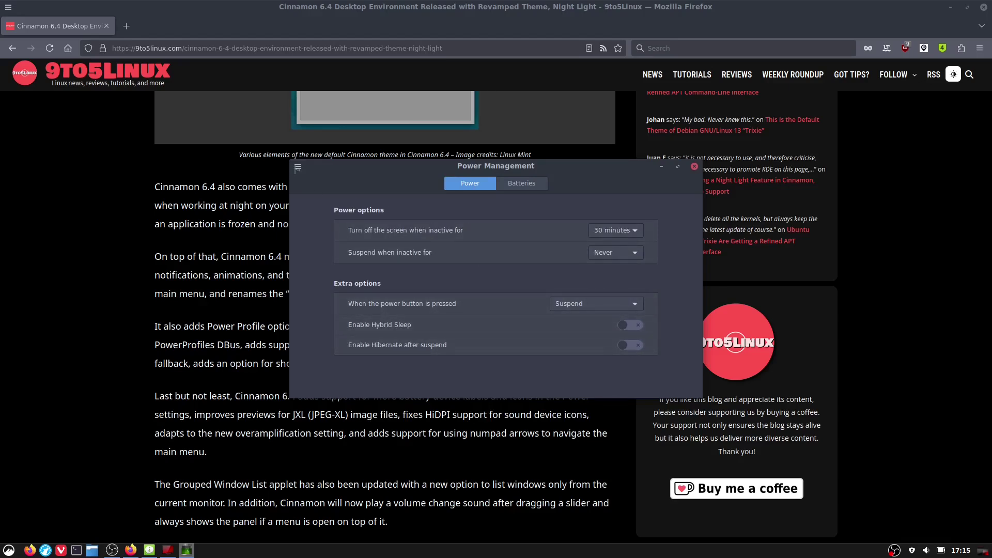
click(694, 166)
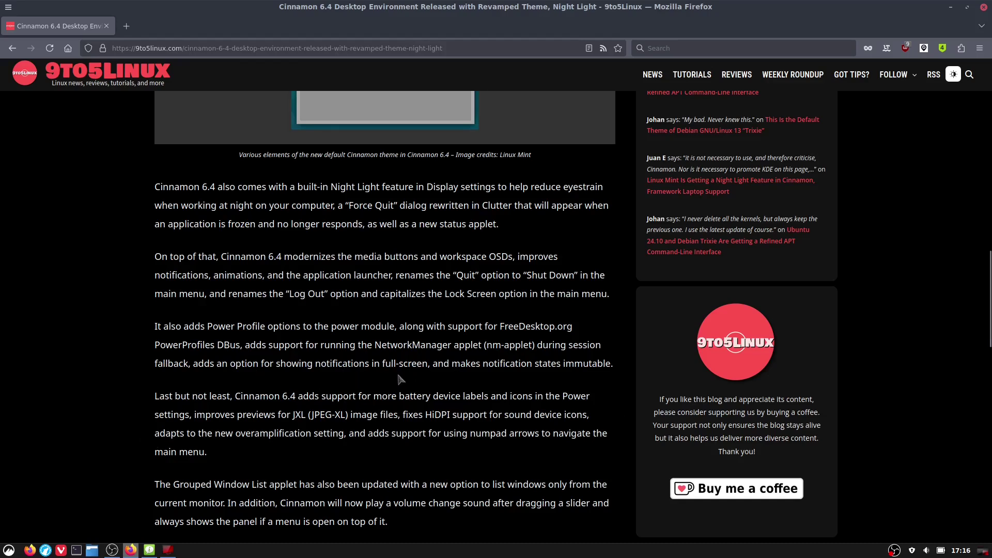
Step: Show a test notification from the Notifications settings, then return to the article and read further
click(167, 550)
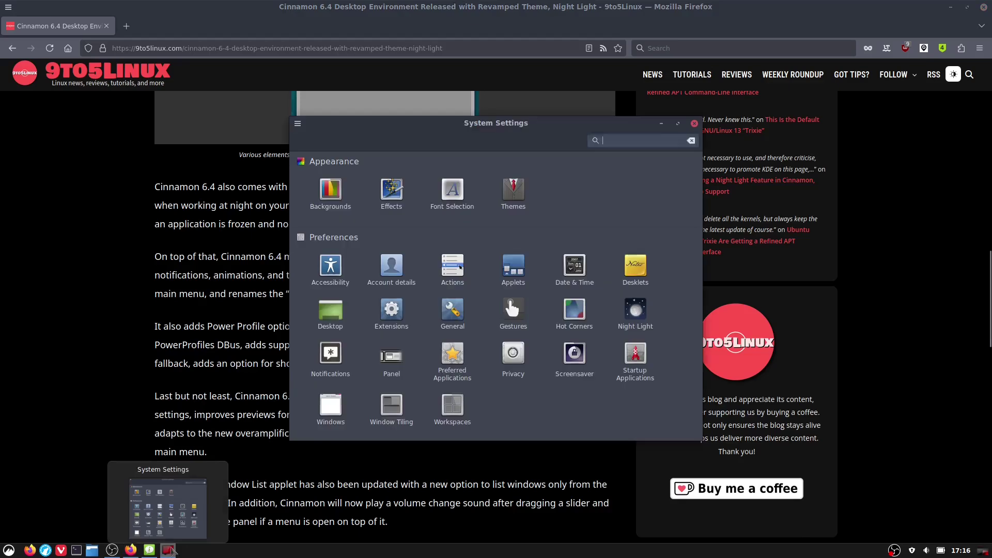
click(331, 356)
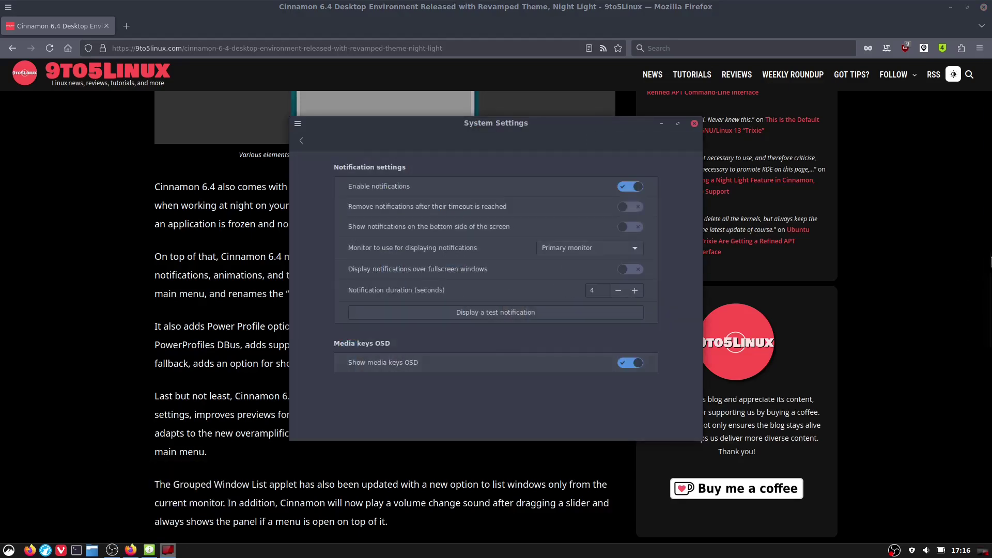
click(557, 312)
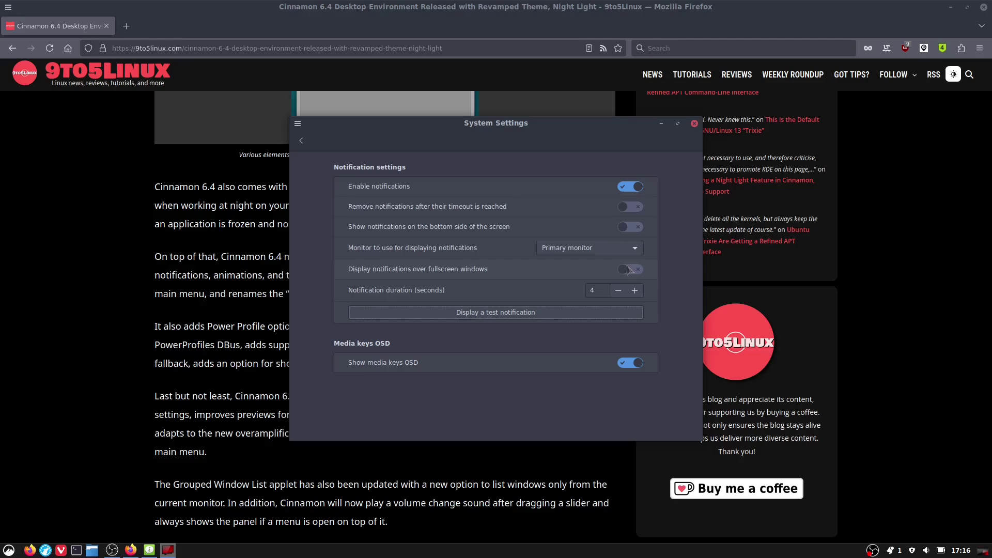
click(640, 12)
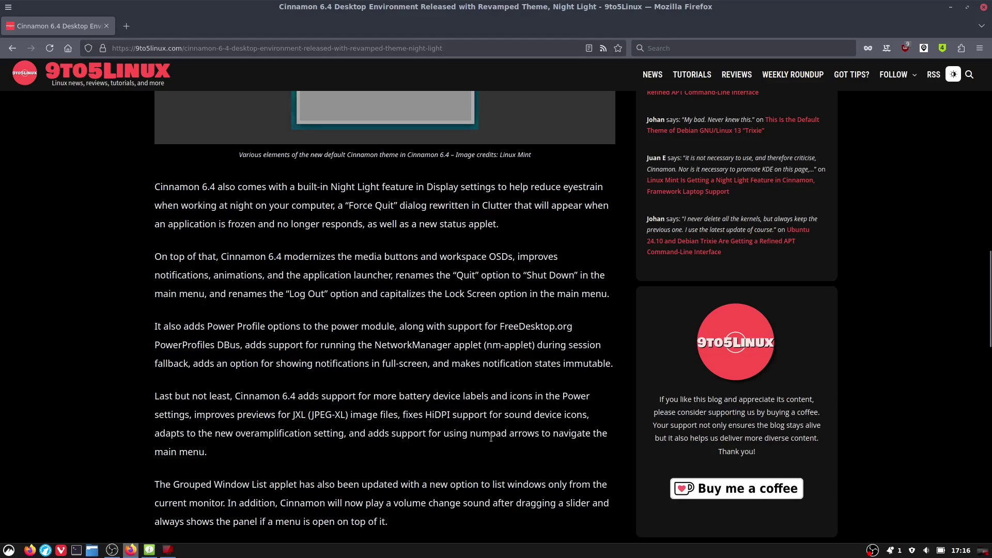
scroll(345, 413, down, 2)
Step: Launch Night Light from a 'nigh' menu search and move System Settings out of the way
scroll(345, 413, down, 2)
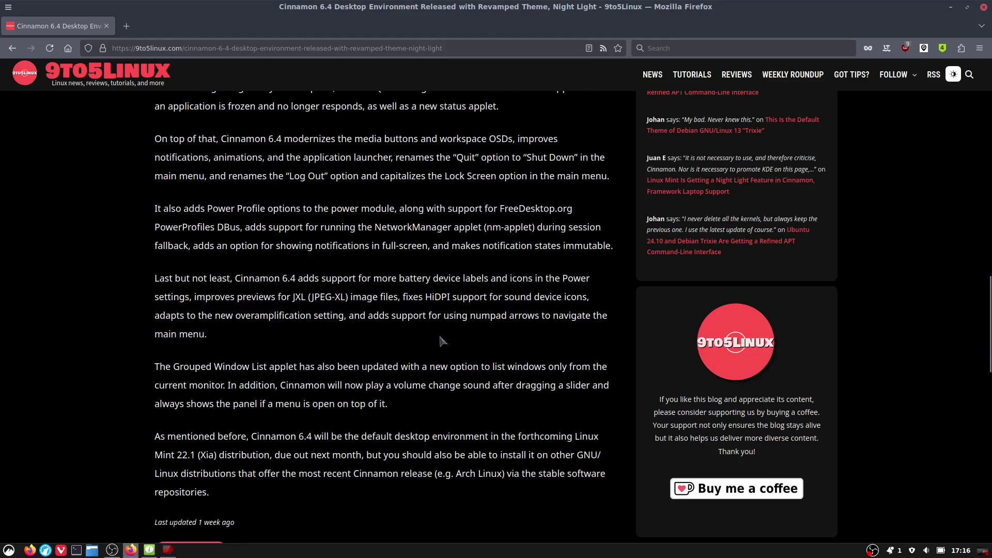
scroll(235, 403, down, 3)
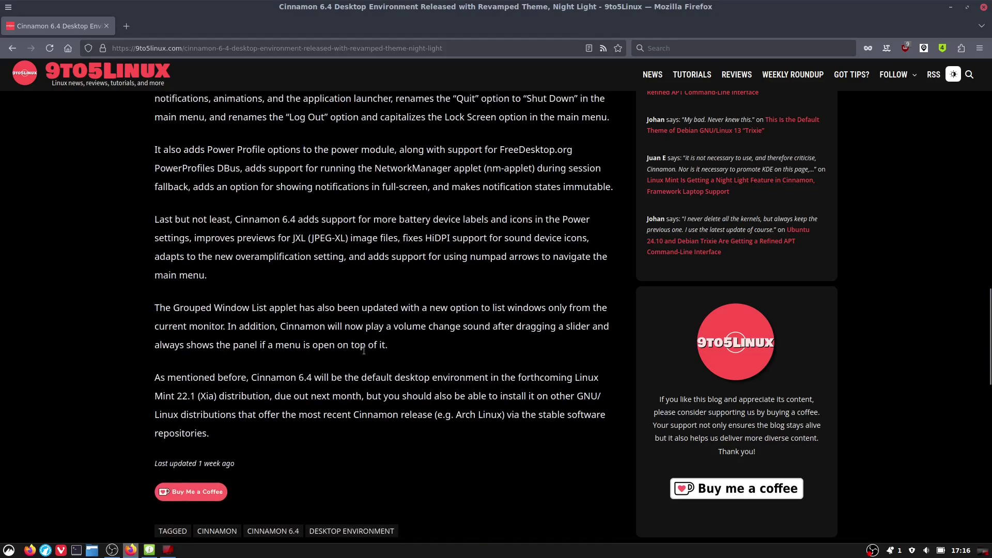
scroll(353, 367, up, 9)
scroll(353, 367, up, 10)
click(8, 549)
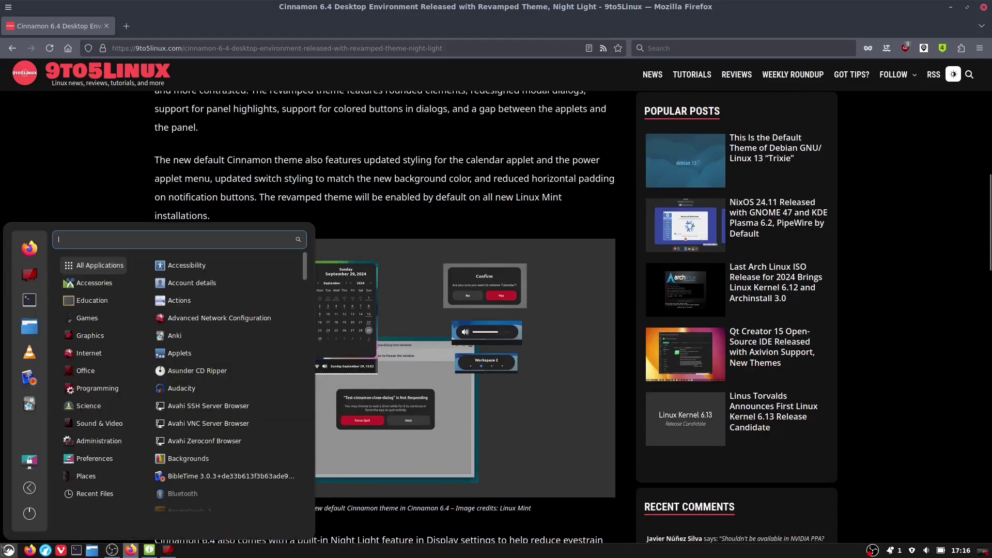
text(nig)
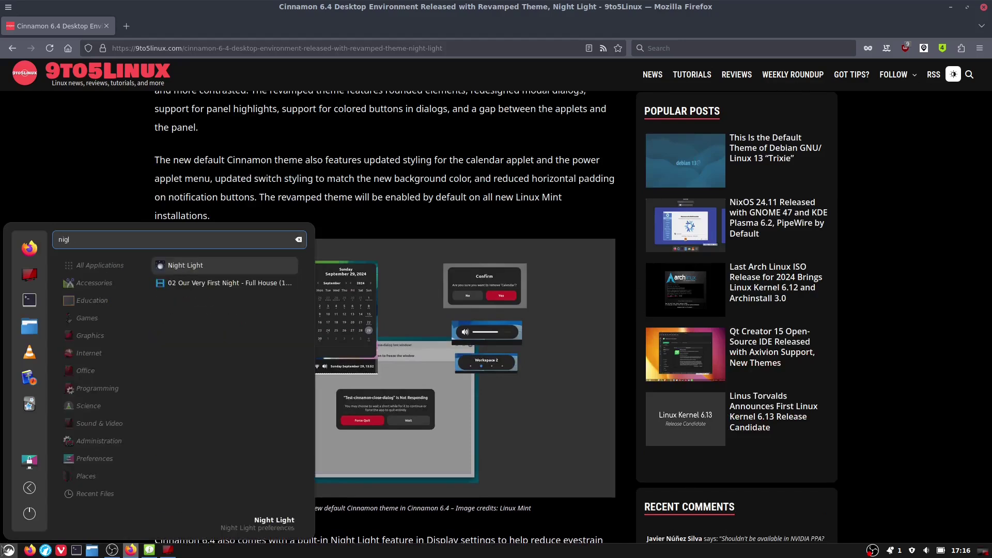
text(h)
key(Return)
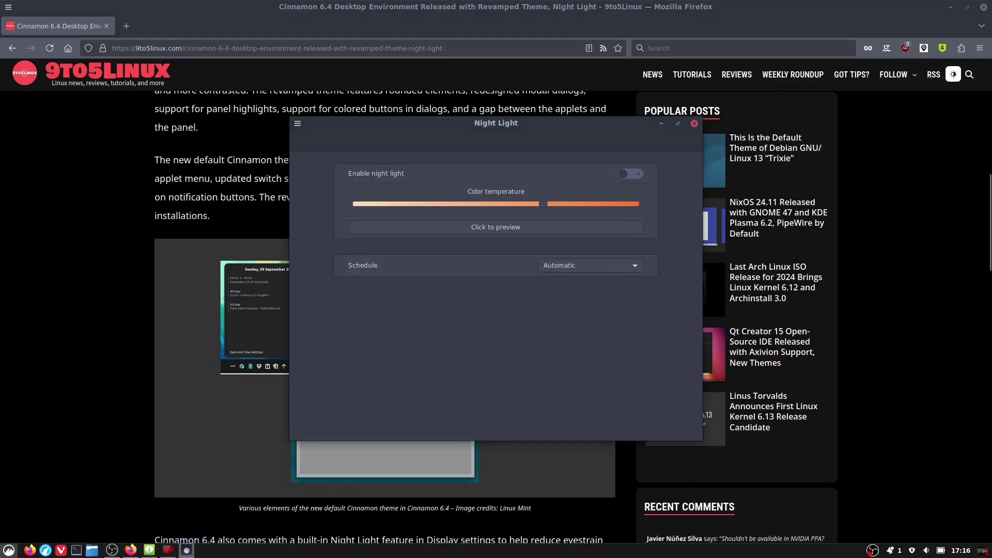
click(168, 550)
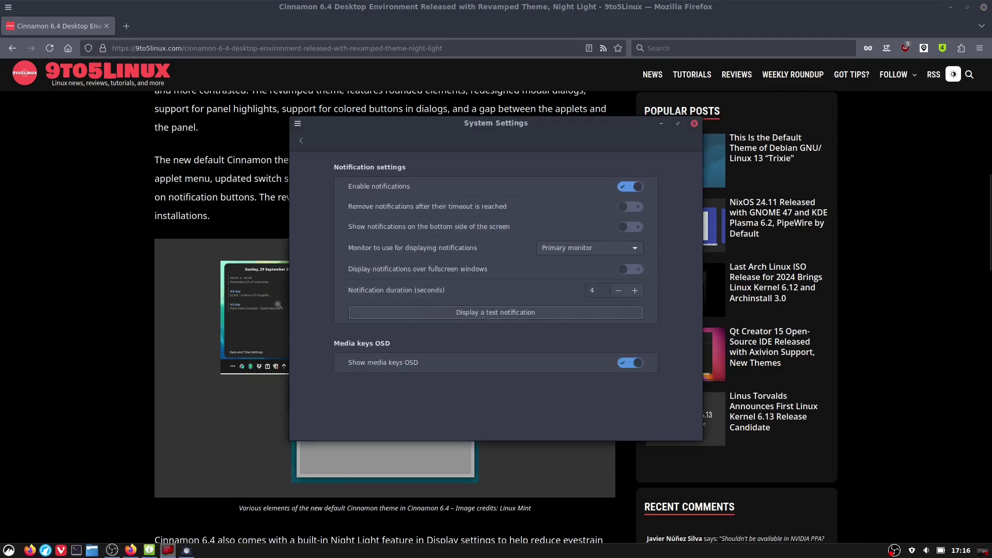
click(301, 140)
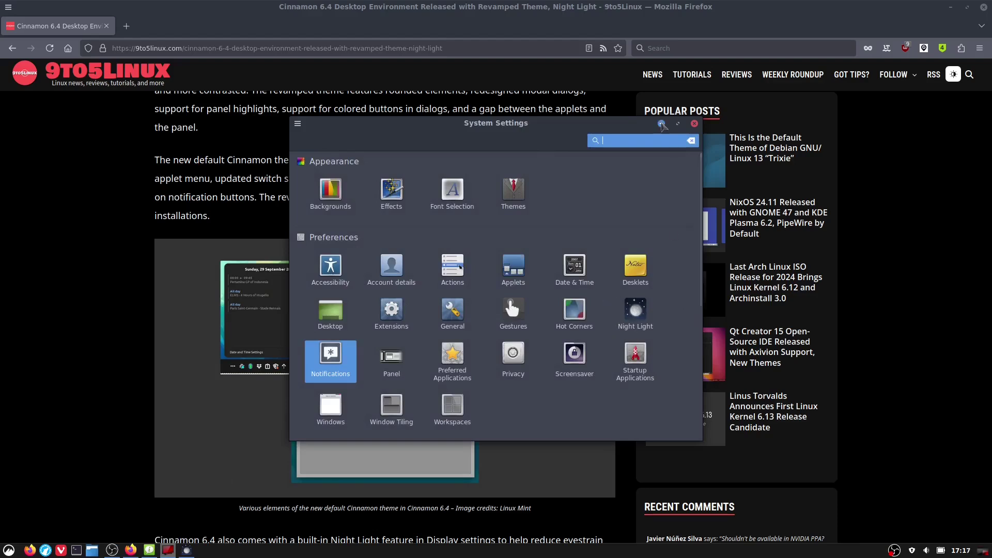
click(661, 123)
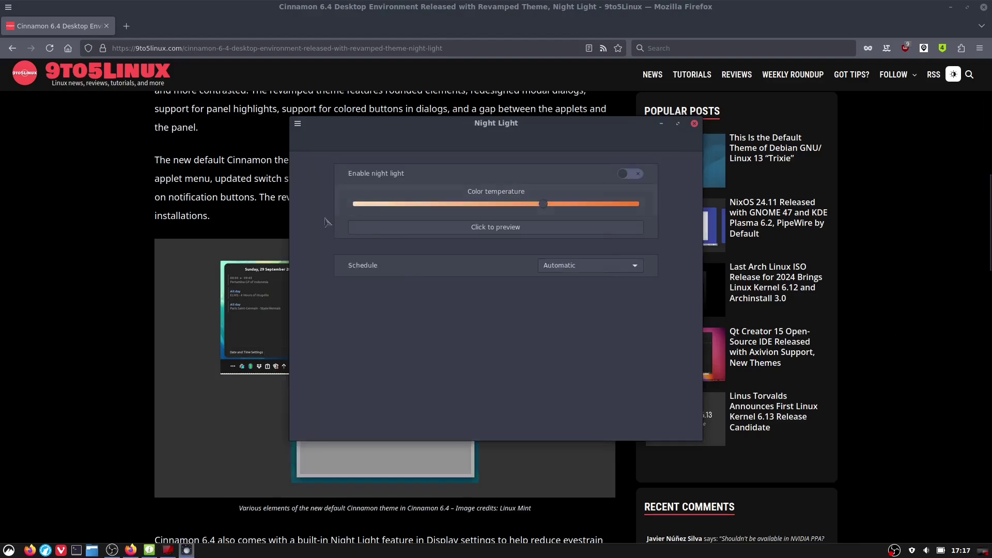
Step: Enable Night Light, try the colour temperature range, schedule by start and end times, then switch it off
mouse_move(544, 204)
mouse_down()
mouse_move(376, 204)
mouse_move(637, 204)
mouse_move(543, 204)
mouse_up()
click(637, 174)
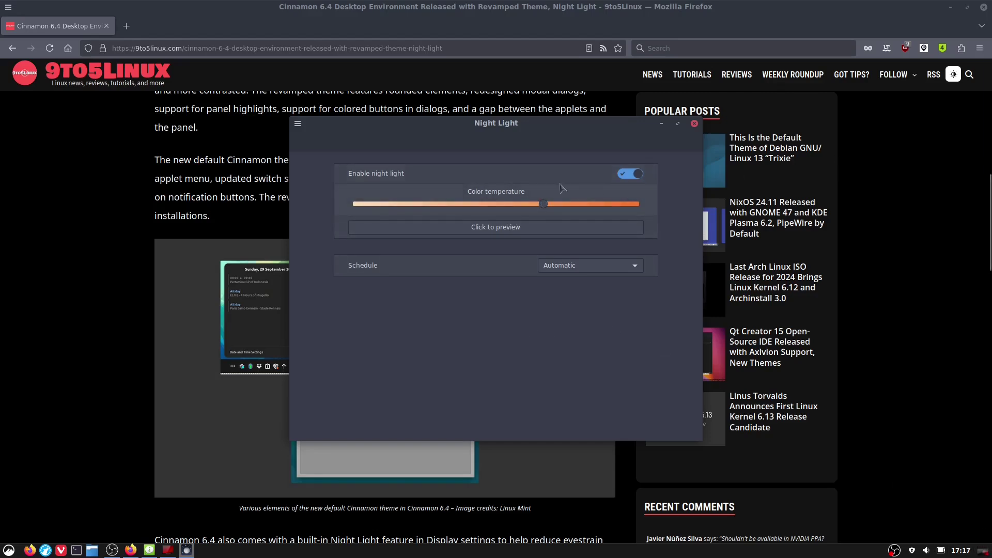
drag(543, 205, 355, 204)
drag(363, 211, 547, 208)
click(634, 265)
click(586, 283)
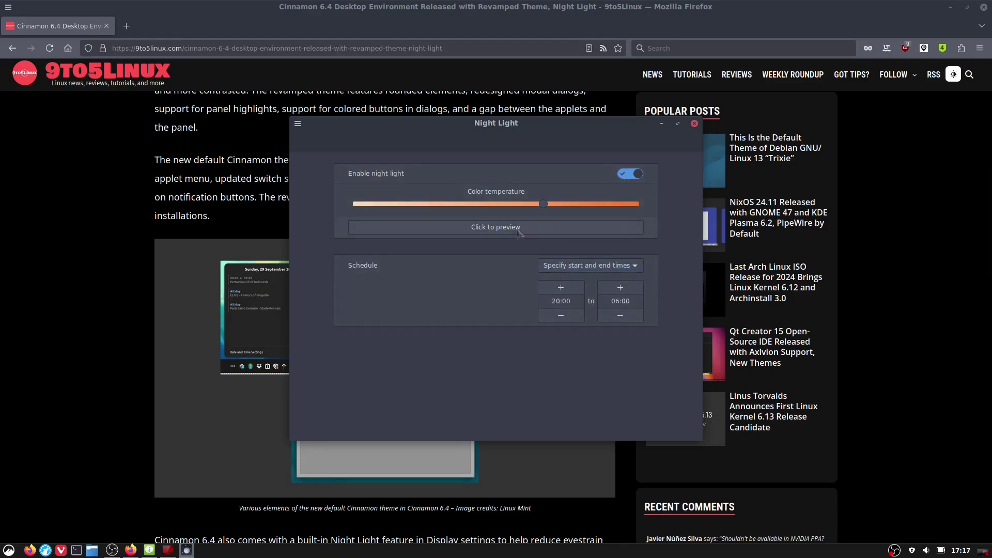
click(636, 174)
Step: Close Night Light, then skim down the article and back up to its headline
click(694, 123)
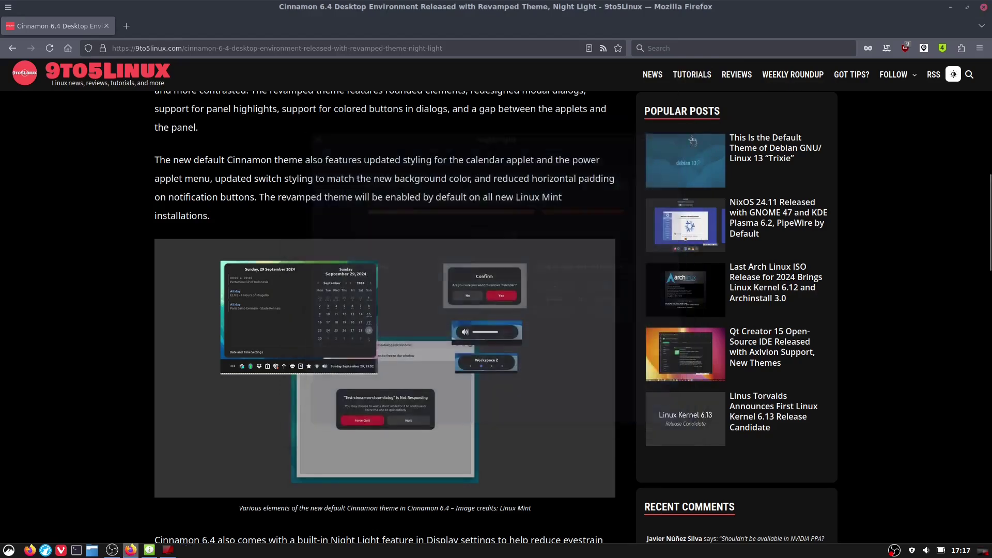
scroll(498, 215, up, 10)
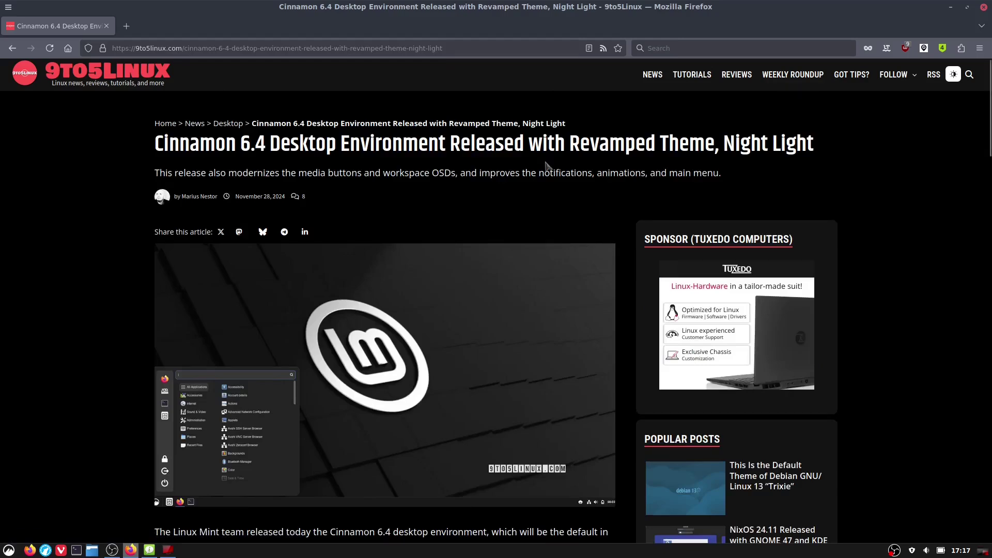
scroll(552, 191, down, 3)
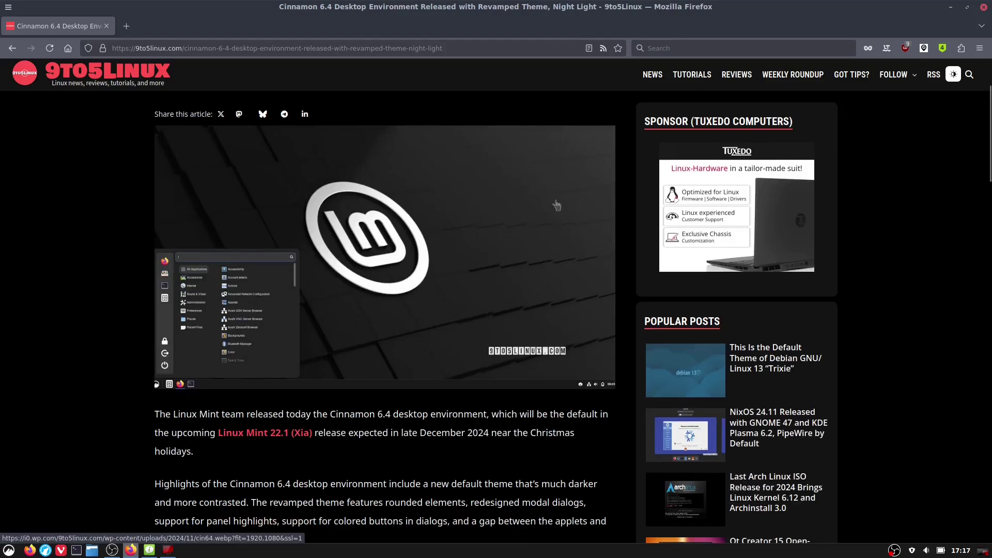
scroll(554, 210, down, 3)
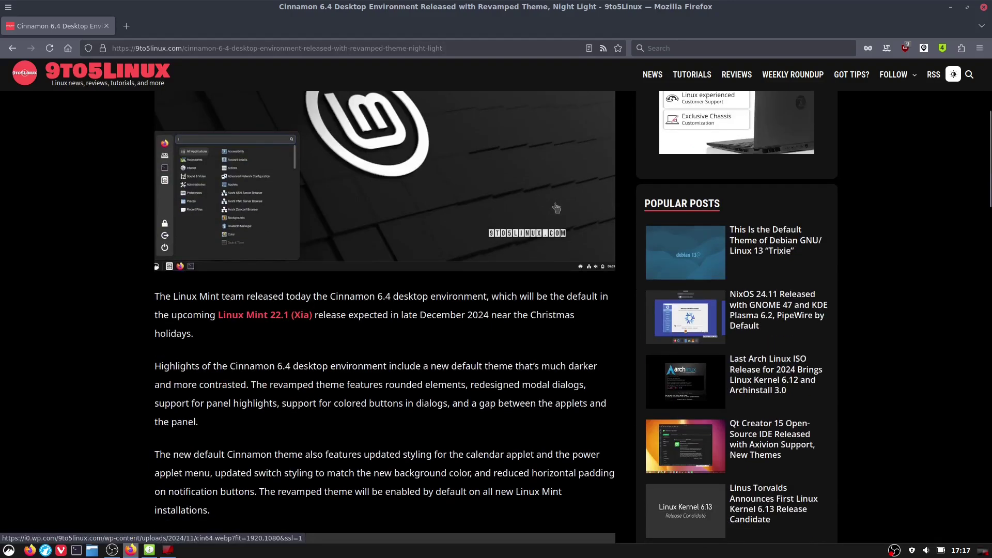
scroll(555, 208, down, 6)
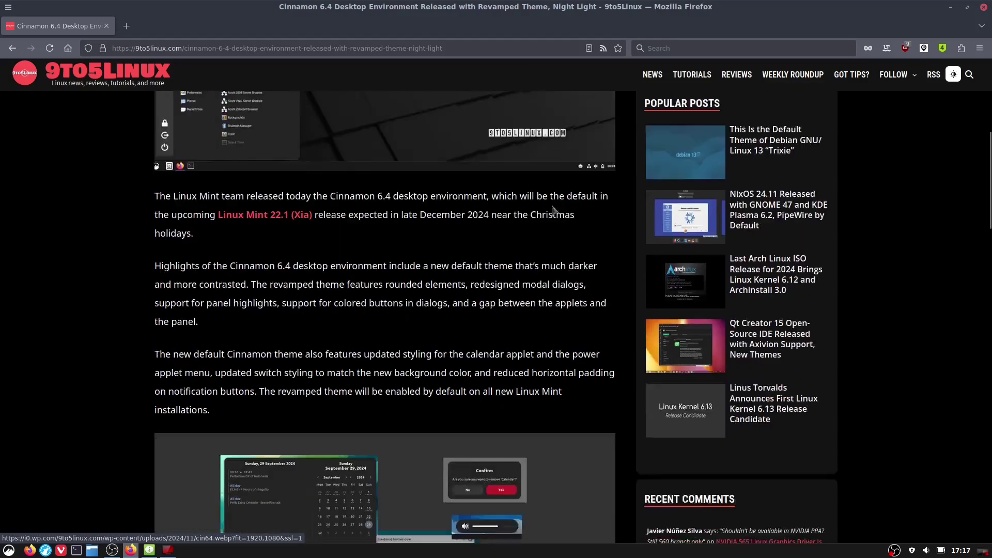
scroll(553, 211, down, 7)
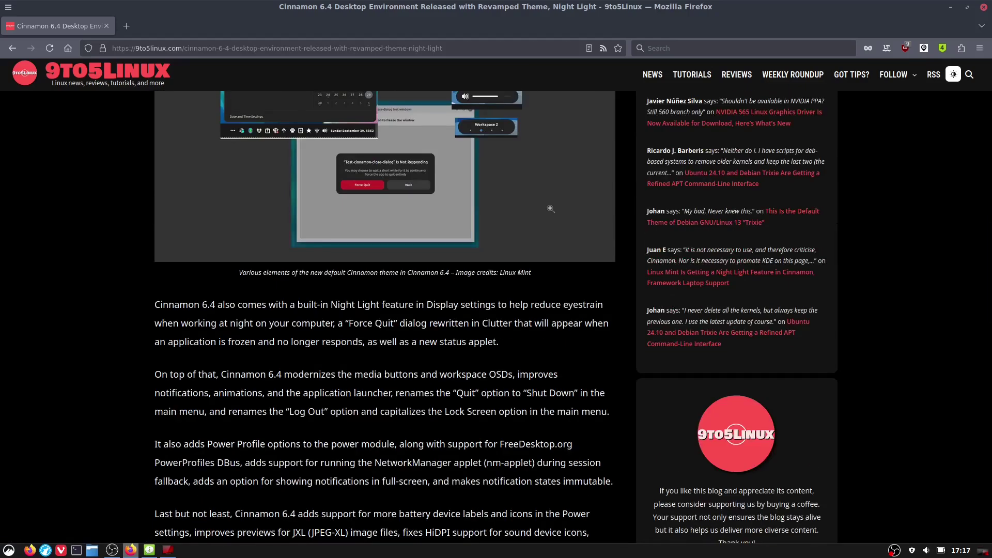
scroll(551, 208, up, 14)
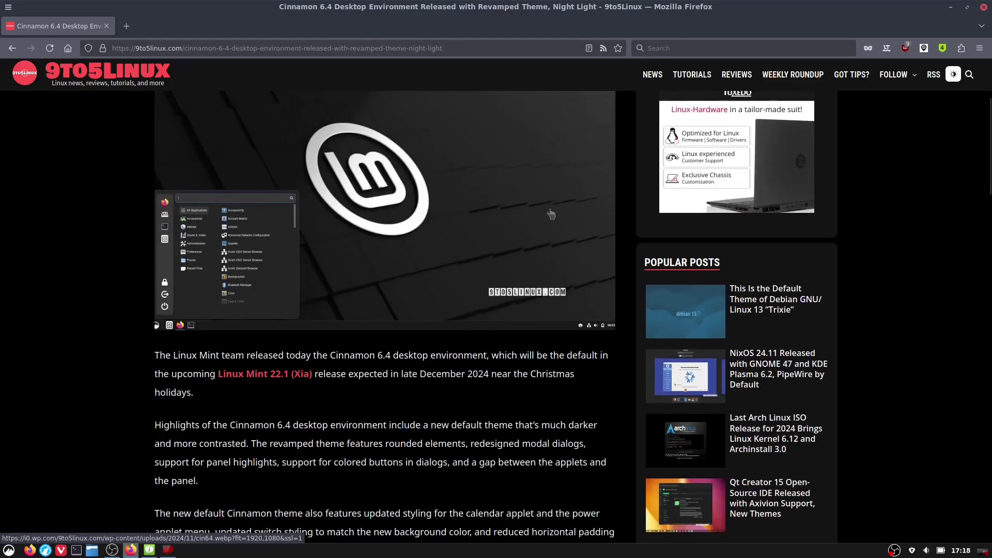
scroll(550, 214, up, 4)
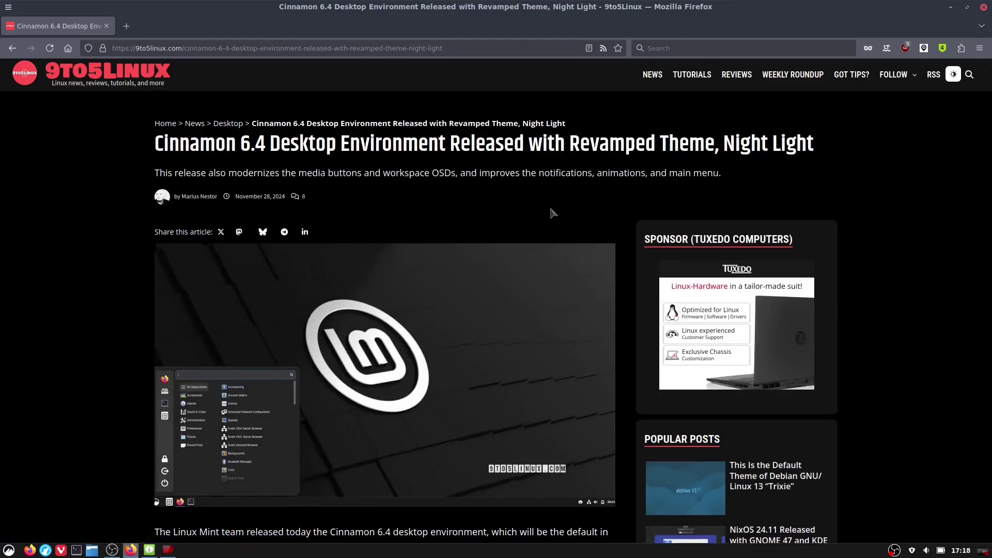